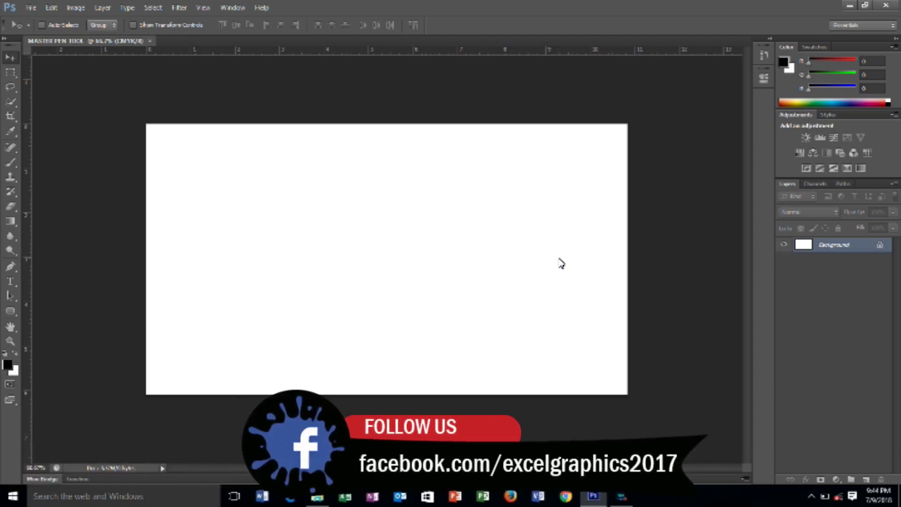
Add an empty Layer 1 above Background and select the Pen Tool.
{"action": "left_click", "coordinate": [866, 480]}
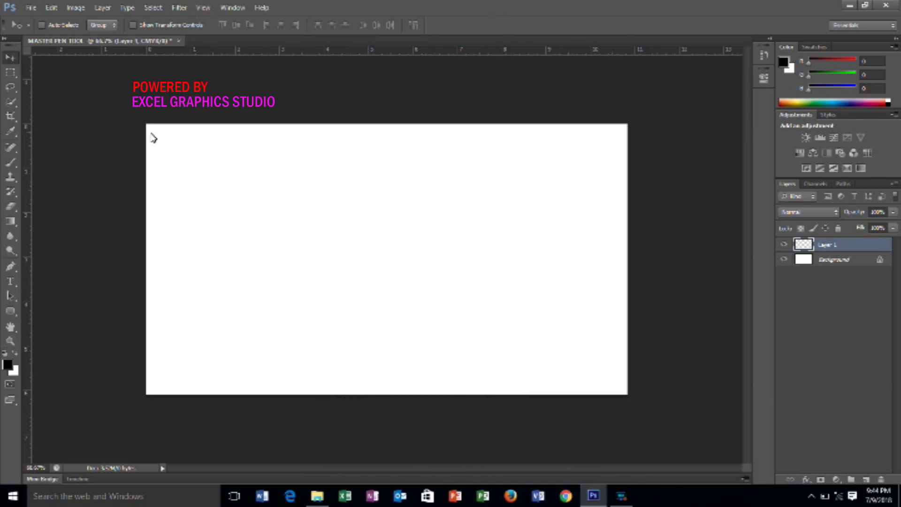
{"action": "left_click", "coordinate": [14, 275]}
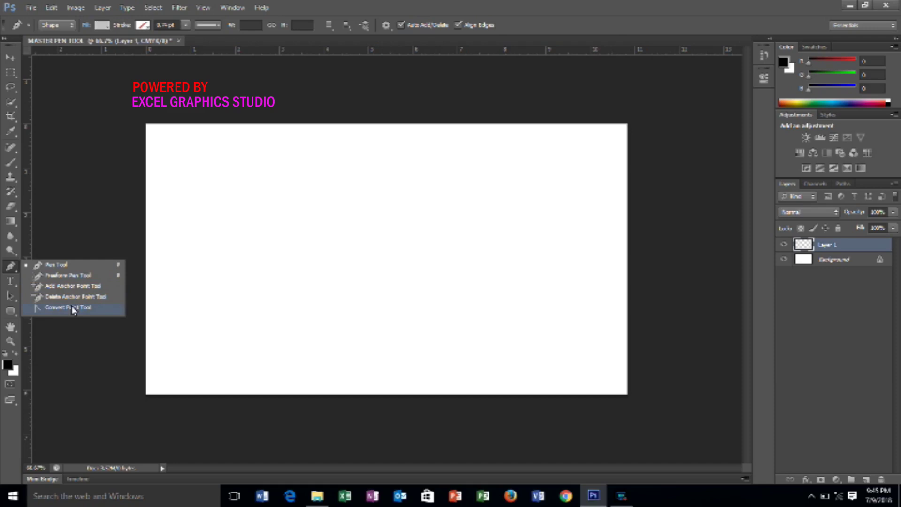
Keep the standard Pen Tool and set the shape Fill to red and Stroke to blue.
{"action": "left_click", "coordinate": [64, 271]}
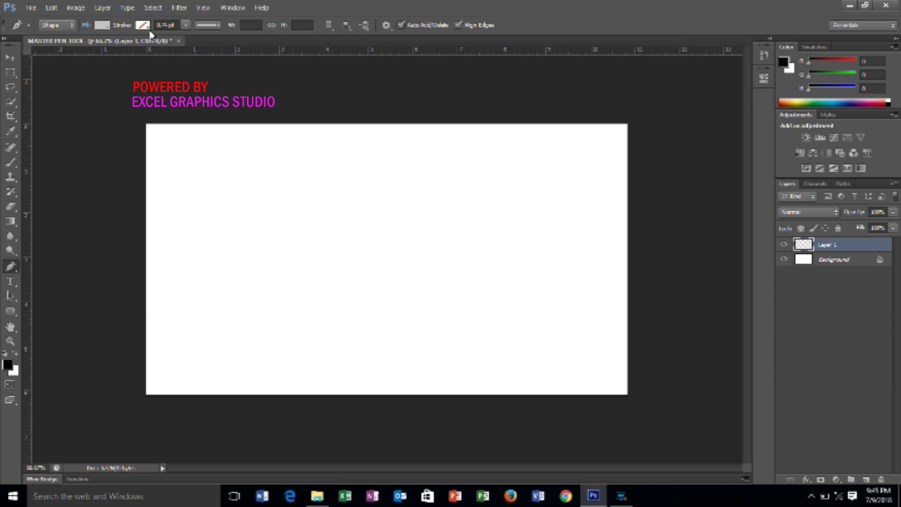
{"action": "left_click", "coordinate": [102, 26]}
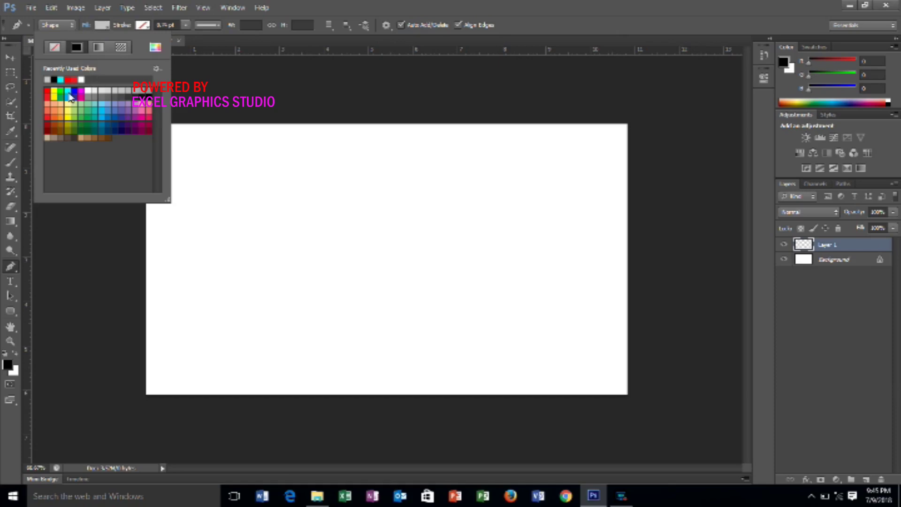
{"action": "left_click", "coordinate": [74, 80]}
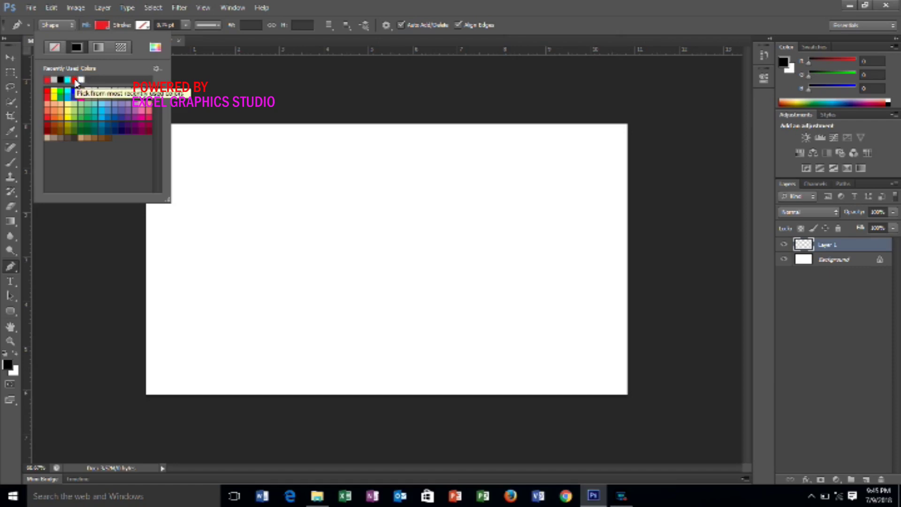
{"action": "left_click", "coordinate": [147, 24]}
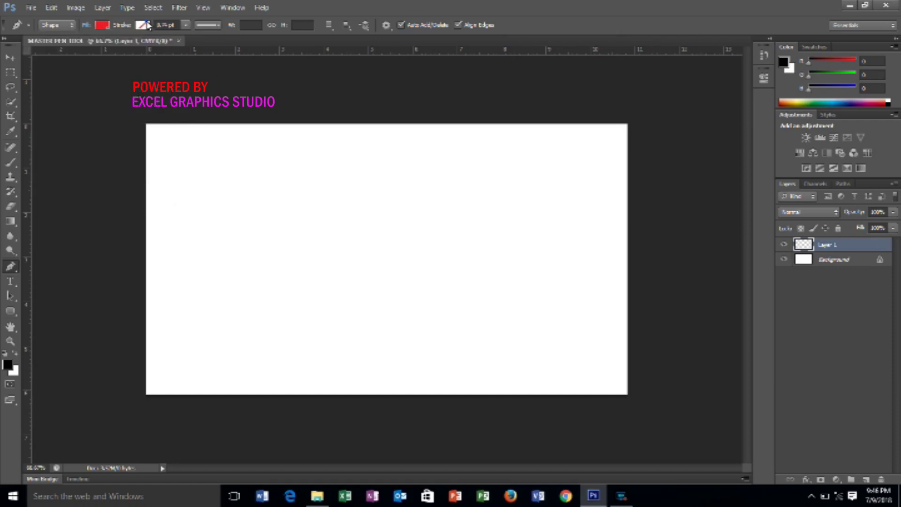
{"action": "left_click", "coordinate": [145, 25]}
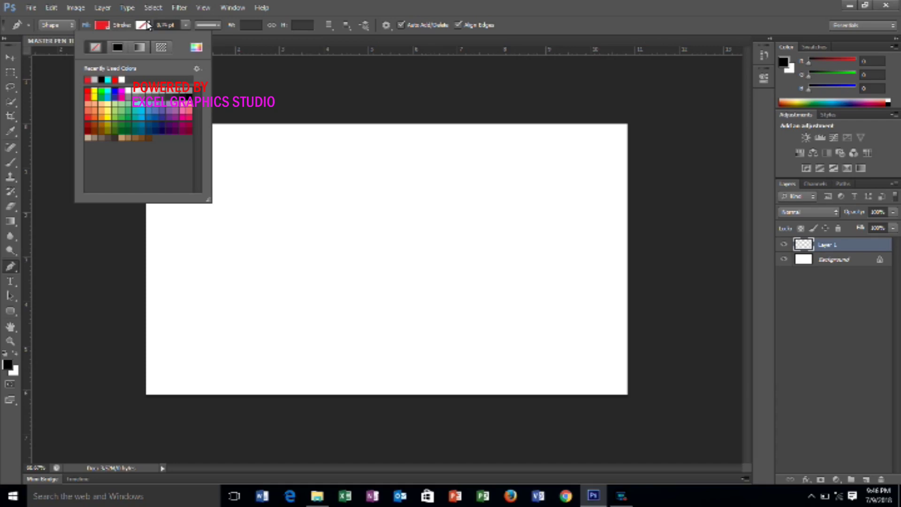
{"action": "left_click", "coordinate": [97, 49]}
{"action": "left_click", "coordinate": [116, 93]}
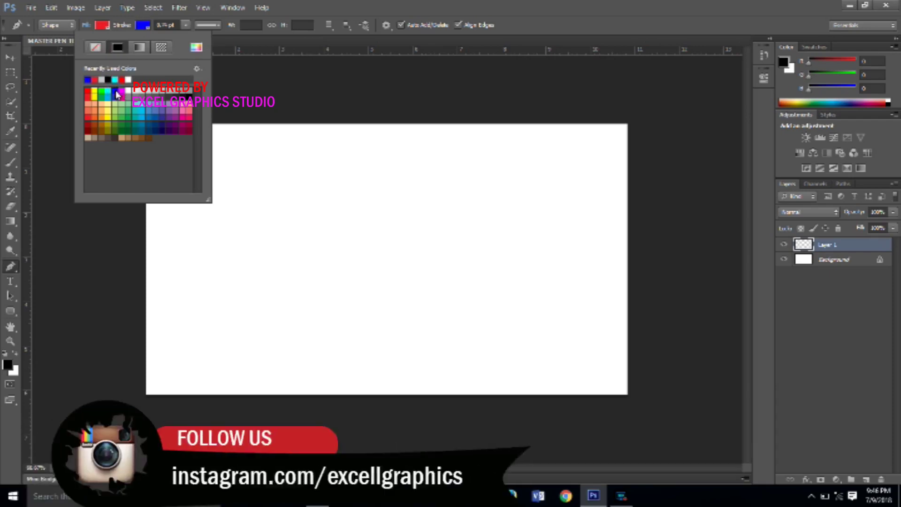
{"action": "left_click", "coordinate": [11, 267]}
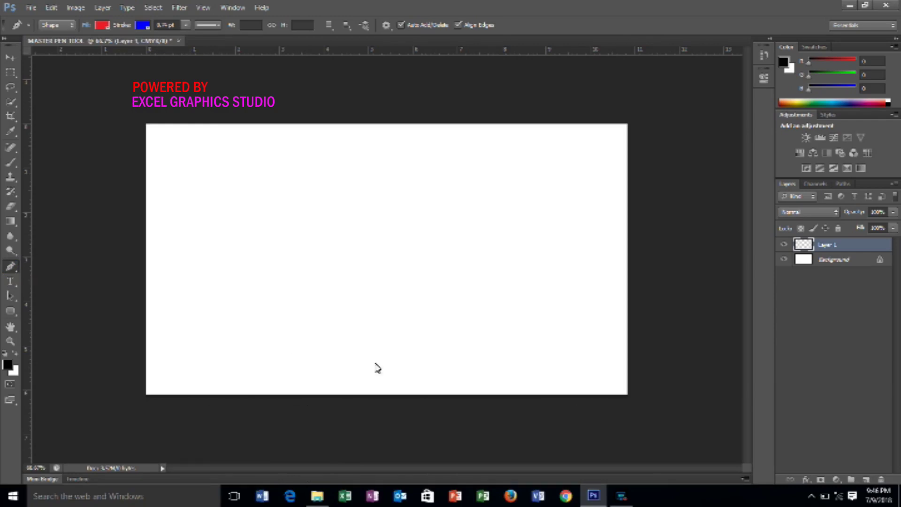
Draw a large closed red five-cornered polygon along the bottom of the canvas.
{"action": "left_click", "coordinate": [329, 392]}
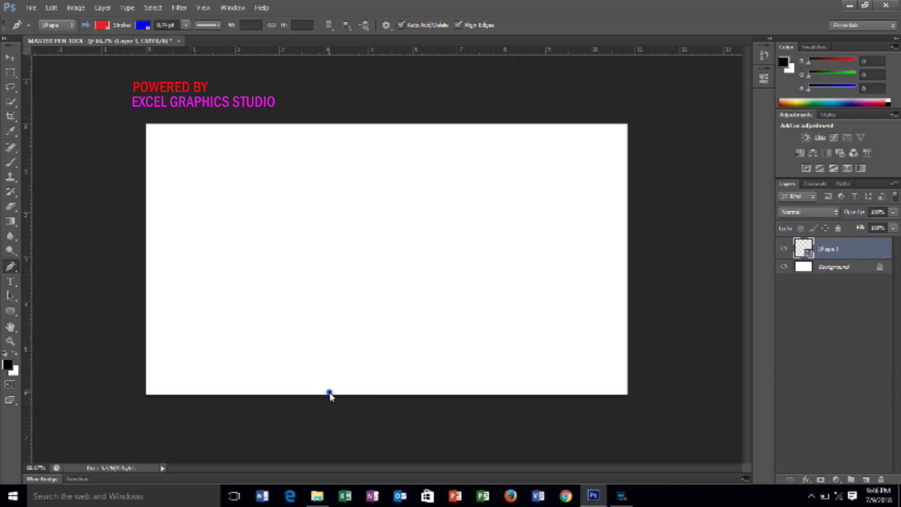
{"action": "left_click", "coordinate": [371, 279]}
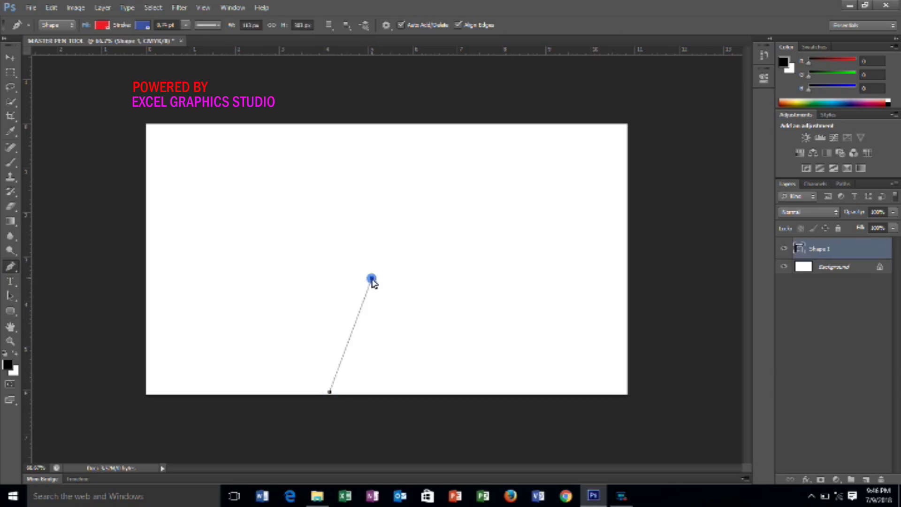
{"action": "left_click", "coordinate": [503, 207]}
{"action": "left_click", "coordinate": [563, 310]}
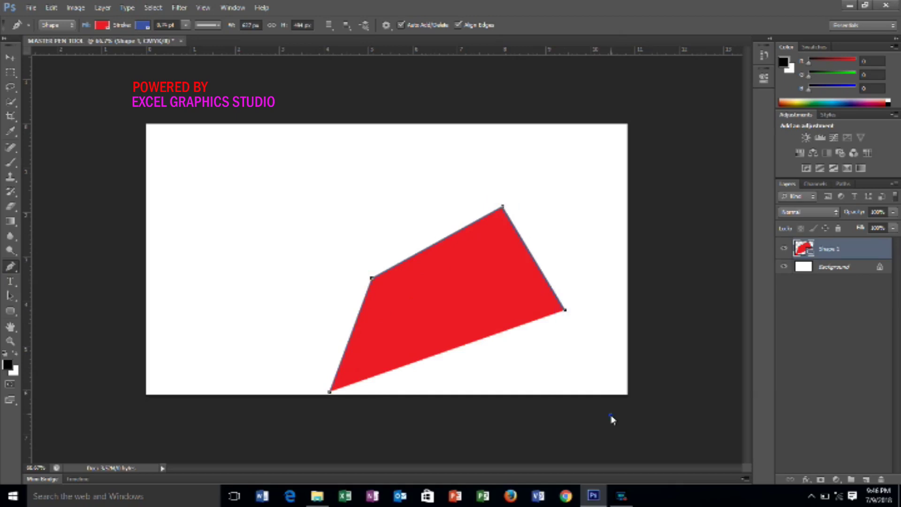
{"action": "left_click", "coordinate": [610, 414]}
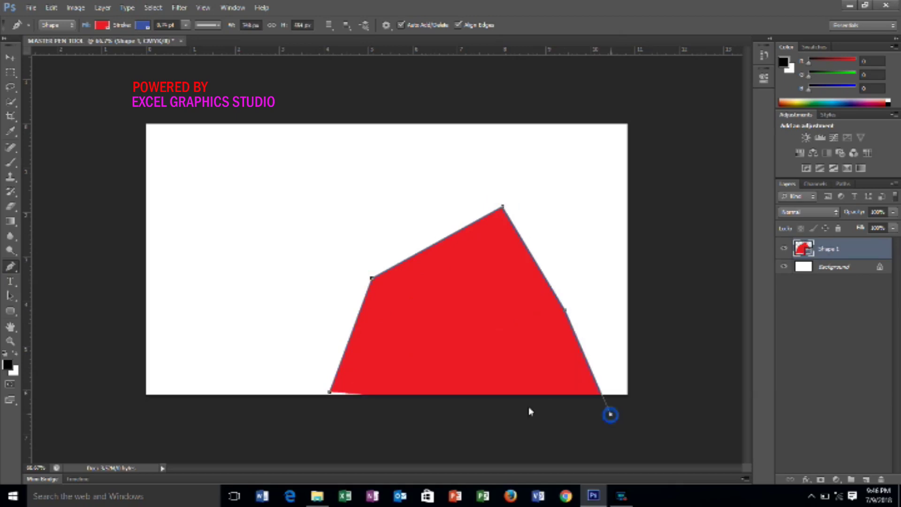
{"action": "left_click", "coordinate": [329, 393]}
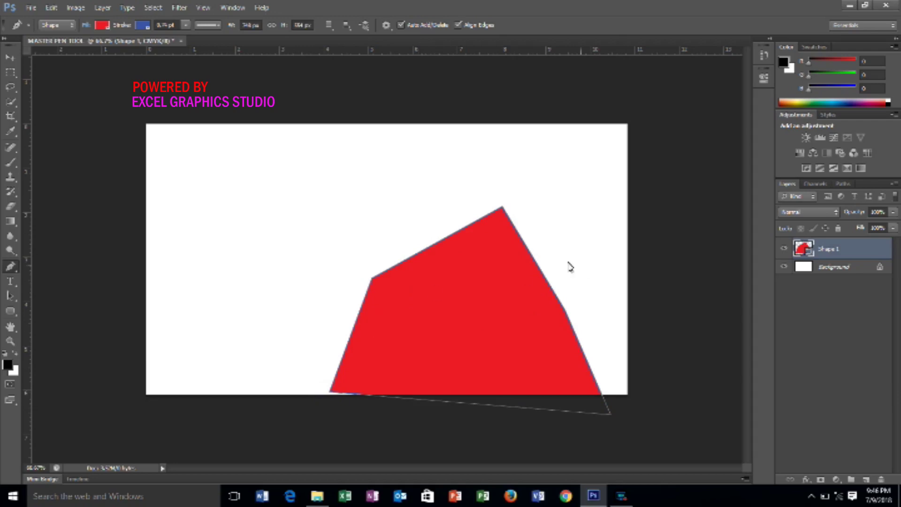
On a new layer, draw a red rectangle near the top-left, then select both shape layers.
{"action": "left_click", "coordinate": [865, 479]}
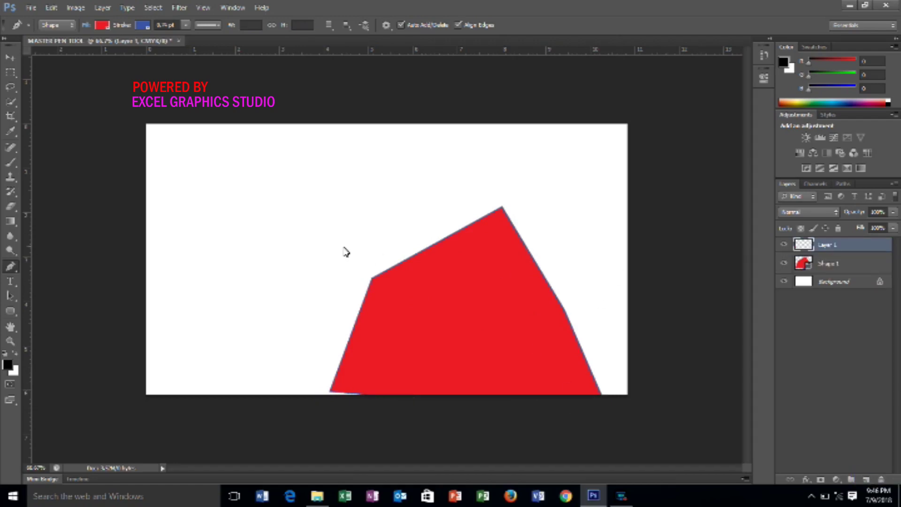
{"action": "left_click", "coordinate": [157, 183]}
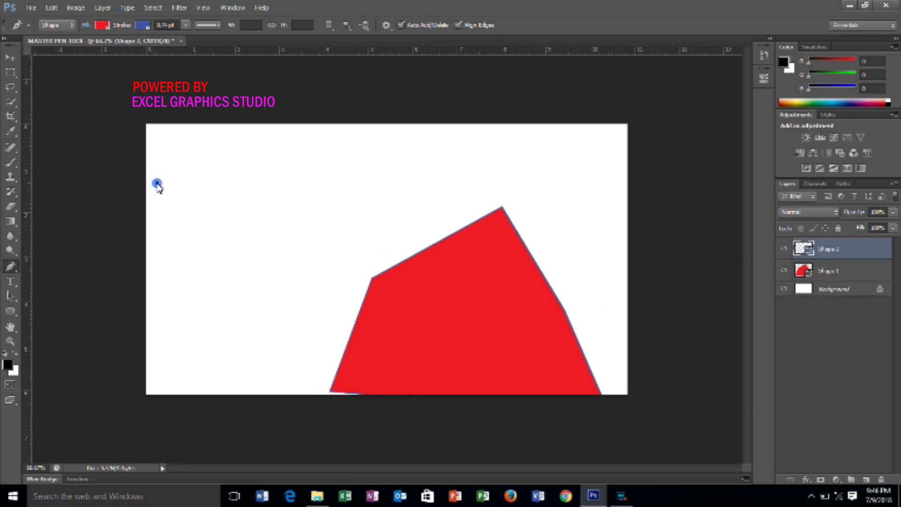
{"action": "left_click", "coordinate": [305, 183]}
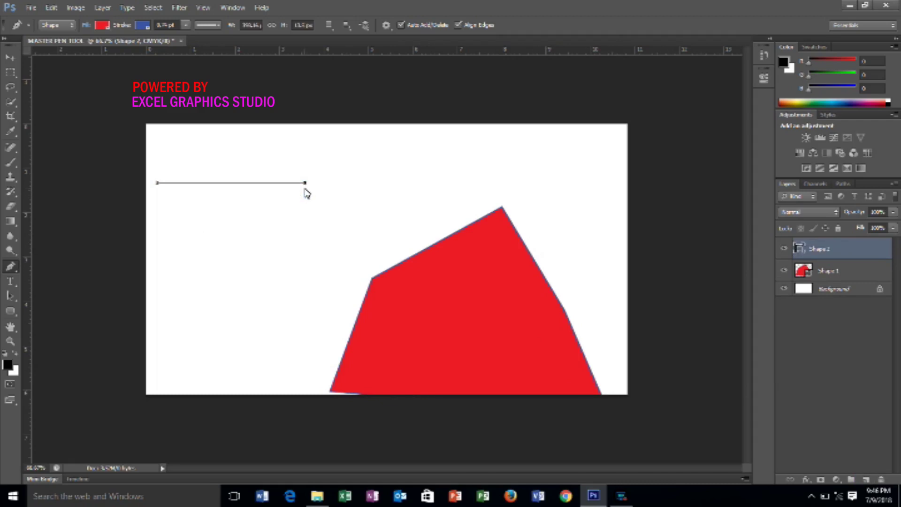
{"action": "left_click", "coordinate": [305, 245]}
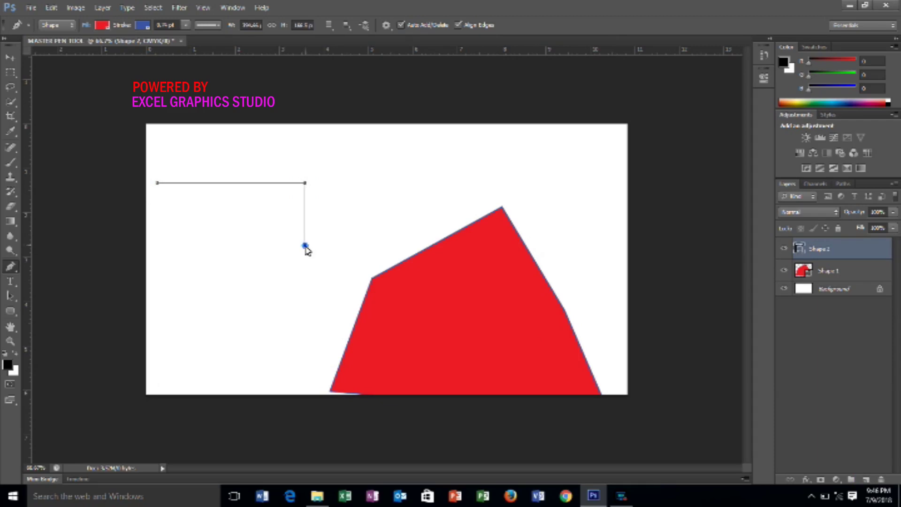
{"action": "left_click", "coordinate": [161, 246]}
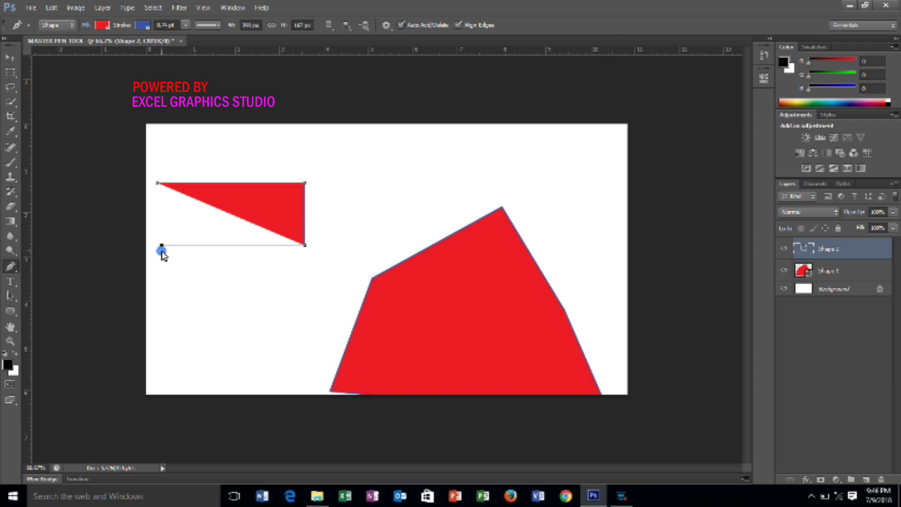
{"action": "left_click", "coordinate": [156, 183]}
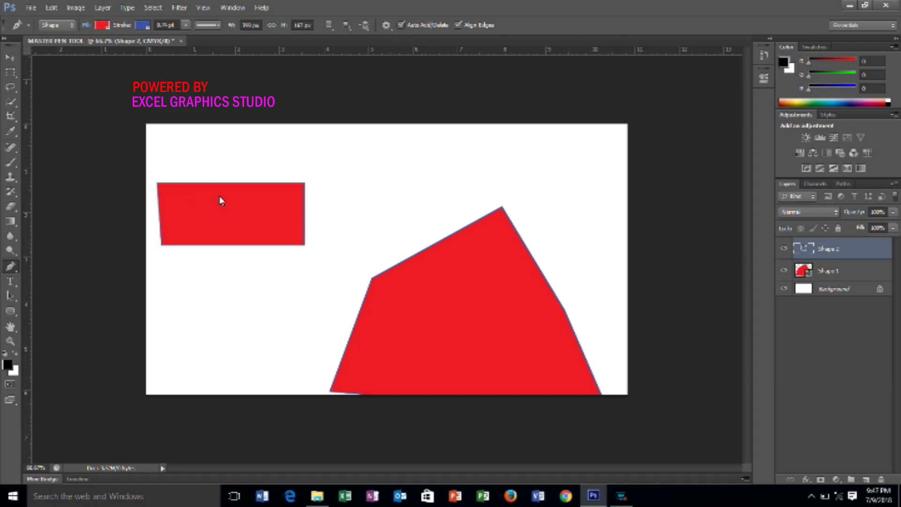
{"action": "left_click", "coordinate": [855, 278], "text": "shift"}
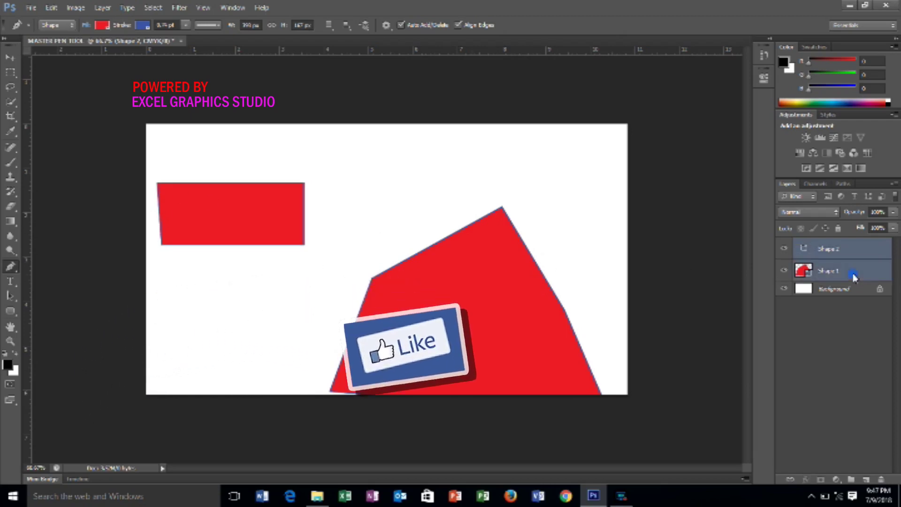
Delete both selected red shape layers.
{"action": "right_click", "coordinate": [853, 277]}
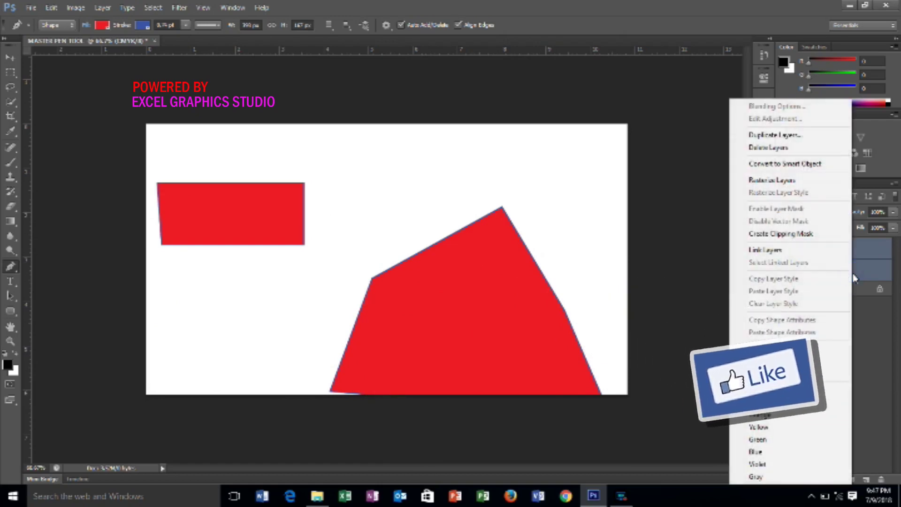
{"action": "left_click", "coordinate": [794, 148]}
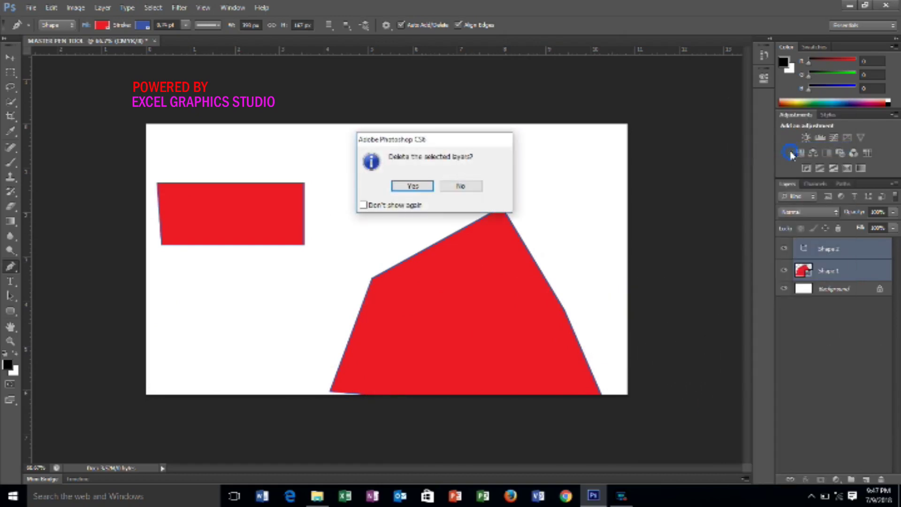
{"action": "left_click", "coordinate": [413, 186]}
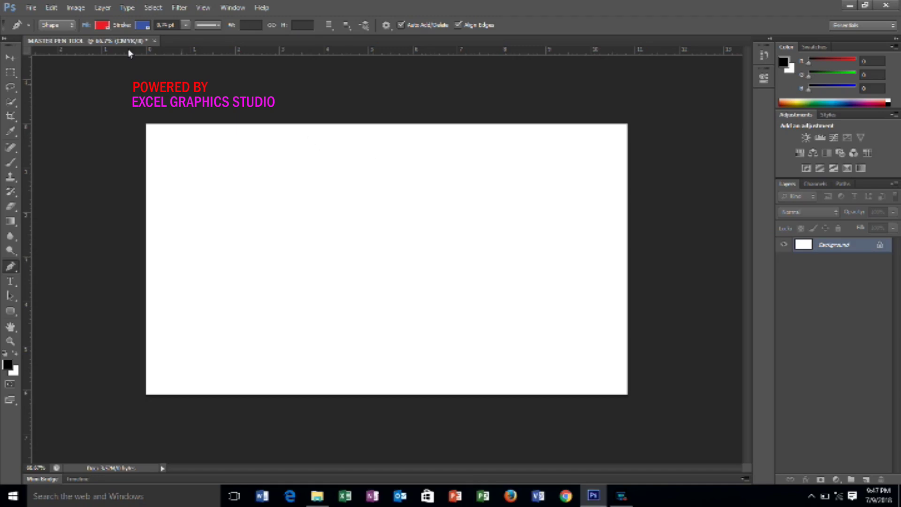
Set the shape Stroke to No Color and the Fill to blue.
{"action": "left_click", "coordinate": [143, 26]}
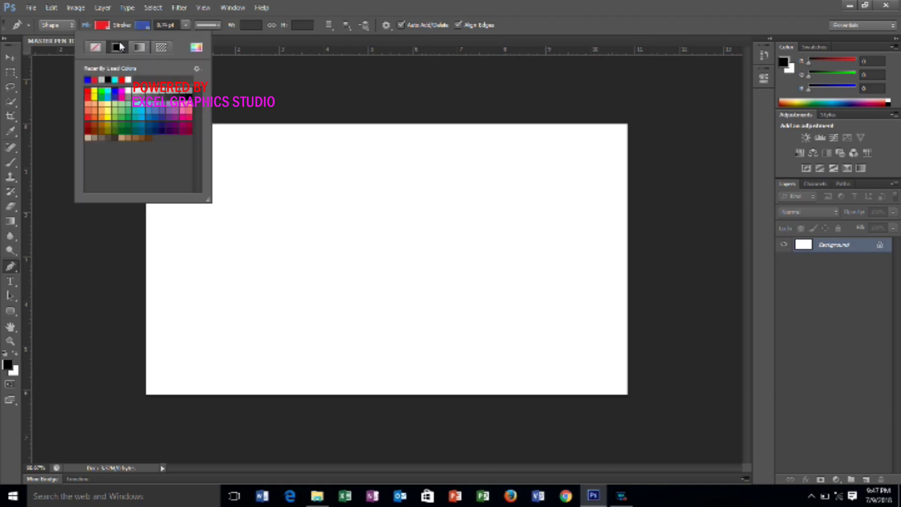
{"action": "left_click", "coordinate": [96, 48]}
{"action": "left_click", "coordinate": [103, 25]}
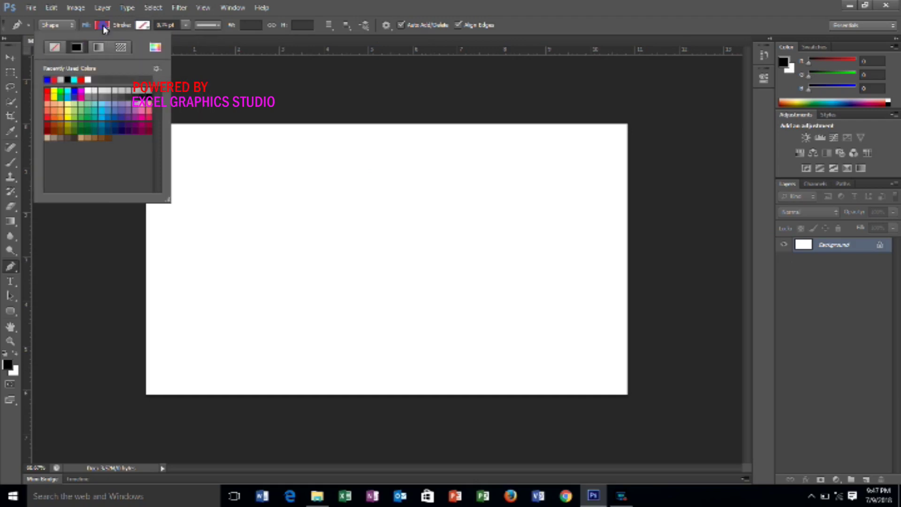
{"action": "left_click", "coordinate": [76, 93]}
Draw a closed six-cornered blue polygon with no outline in the canvas's lower-left area.
{"action": "left_click", "coordinate": [260, 251]}
{"action": "left_click", "coordinate": [354, 230]}
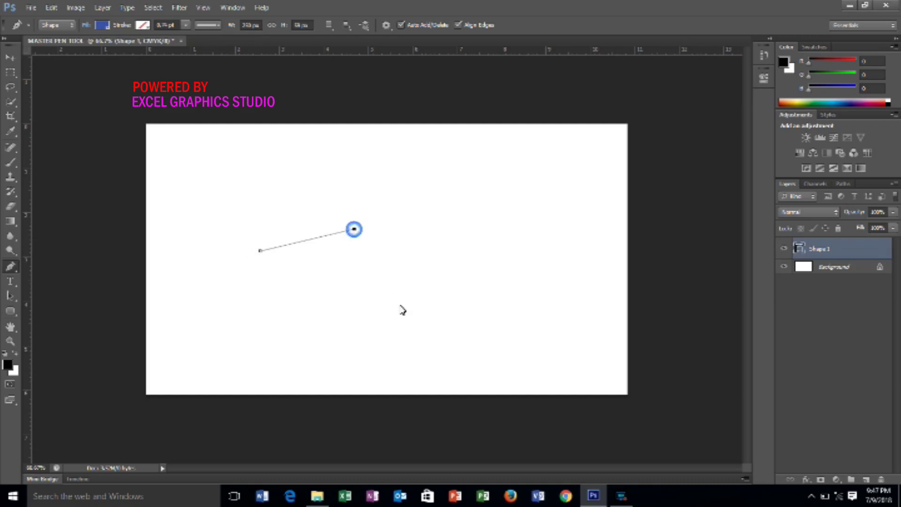
{"action": "left_click", "coordinate": [399, 304]}
{"action": "left_click", "coordinate": [397, 361]}
{"action": "left_click", "coordinate": [195, 398]}
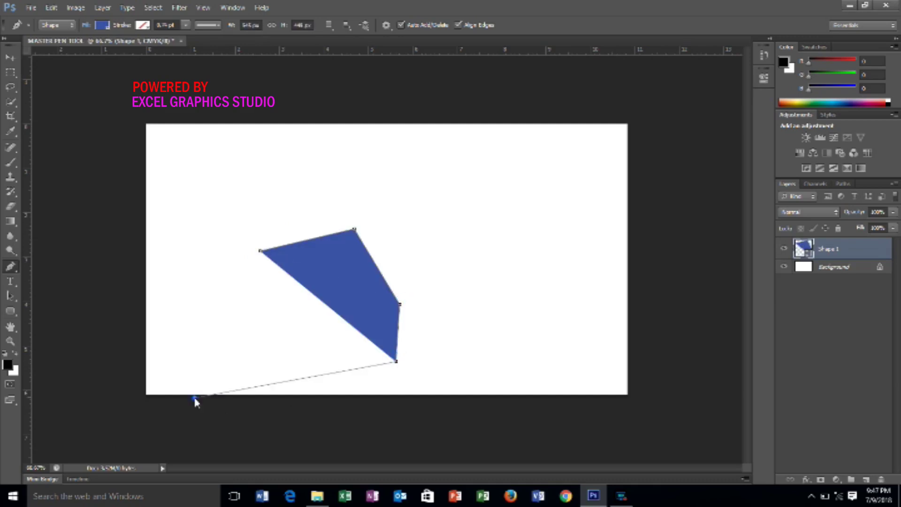
{"action": "left_click", "coordinate": [196, 281]}
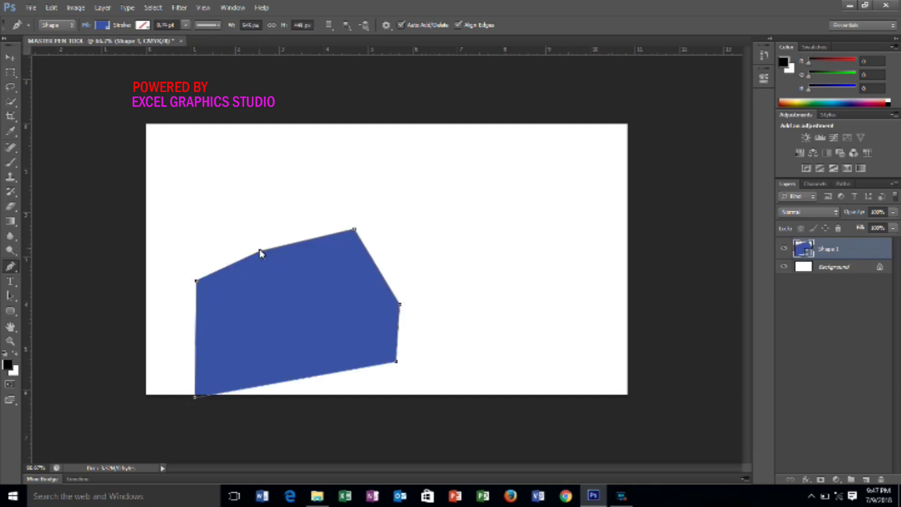
{"action": "left_click", "coordinate": [260, 251]}
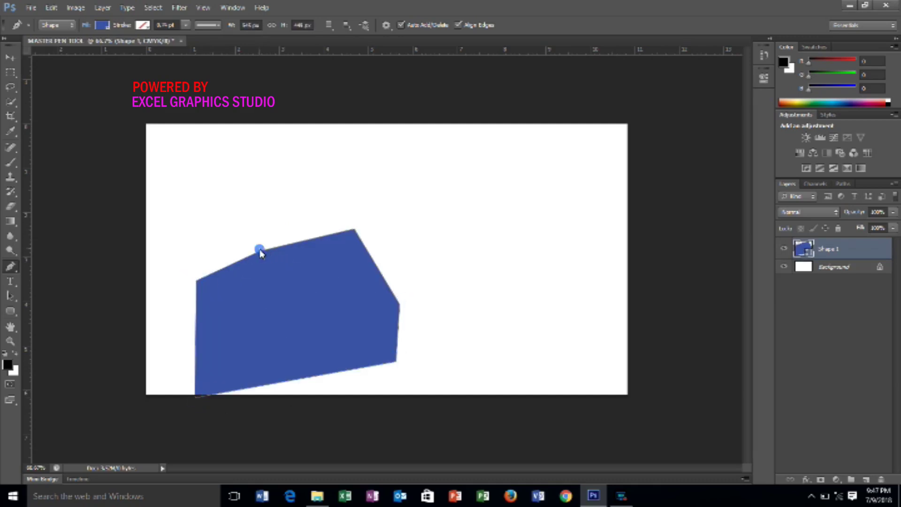
{"action": "left_click", "coordinate": [622, 496]}
{"action": "left_click", "coordinate": [480, 254]}
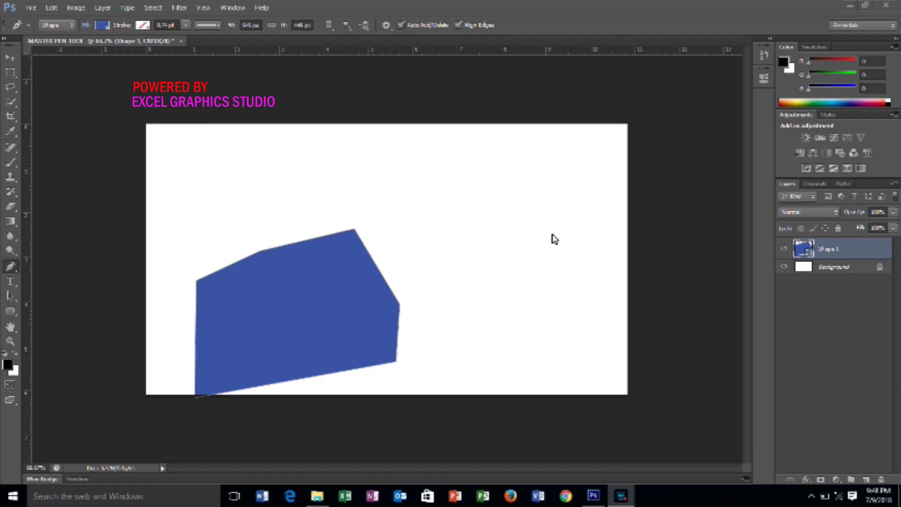
Delete the Shape 1 layer holding the blue polygon, confirming with Yes.
{"action": "left_click", "coordinate": [829, 251]}
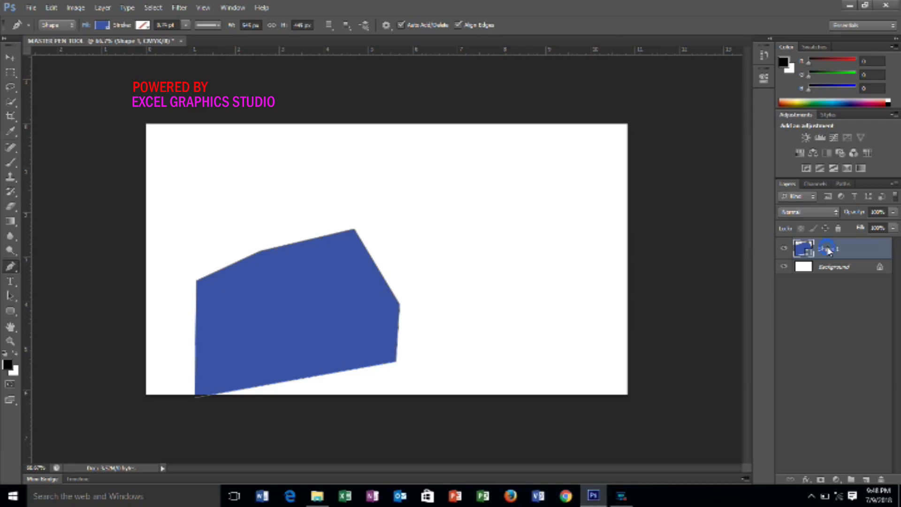
{"action": "right_click", "coordinate": [829, 256]}
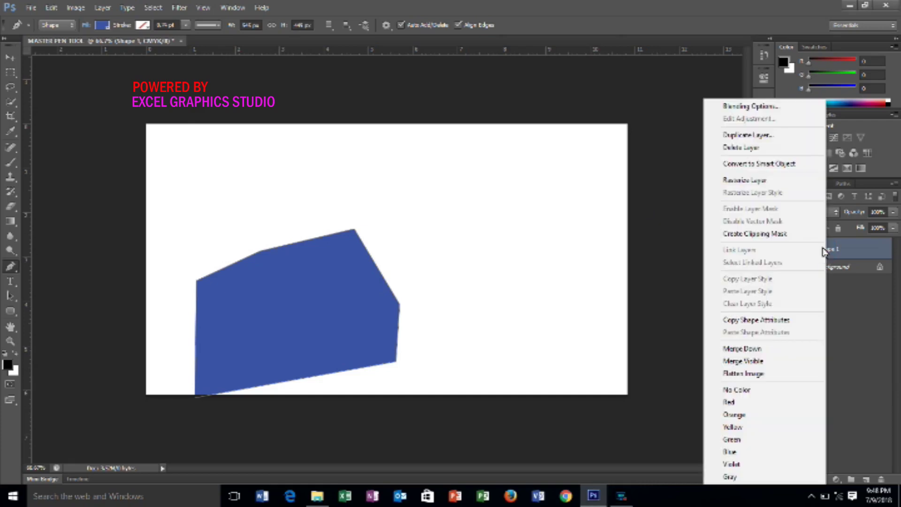
{"action": "left_click", "coordinate": [771, 151]}
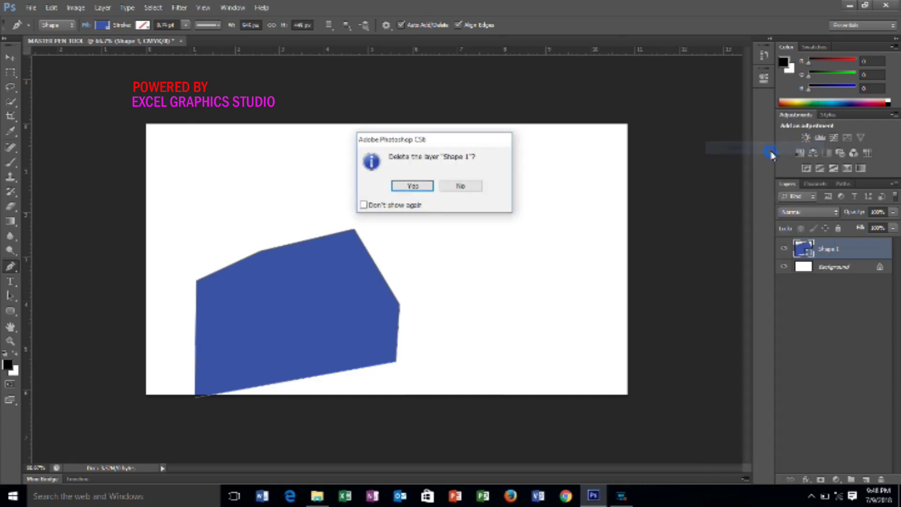
{"action": "left_click", "coordinate": [414, 186]}
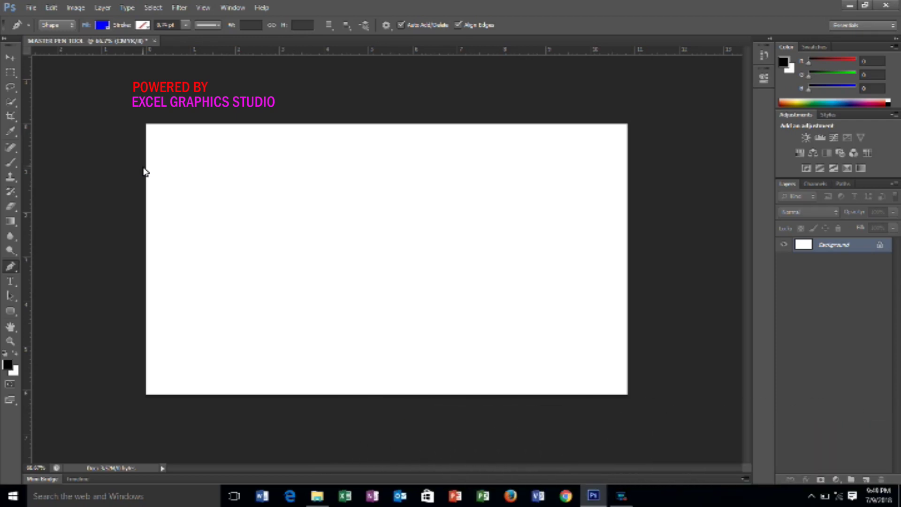
Use File > Place to put IMG_20180301_145930 from Desktop > pictures onto the canvas.
{"action": "left_click", "coordinate": [33, 9]}
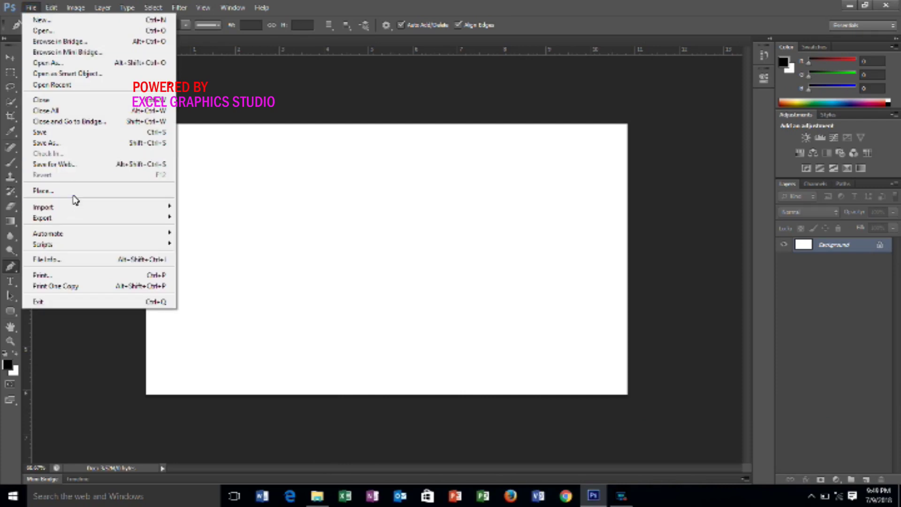
{"action": "left_click", "coordinate": [76, 197]}
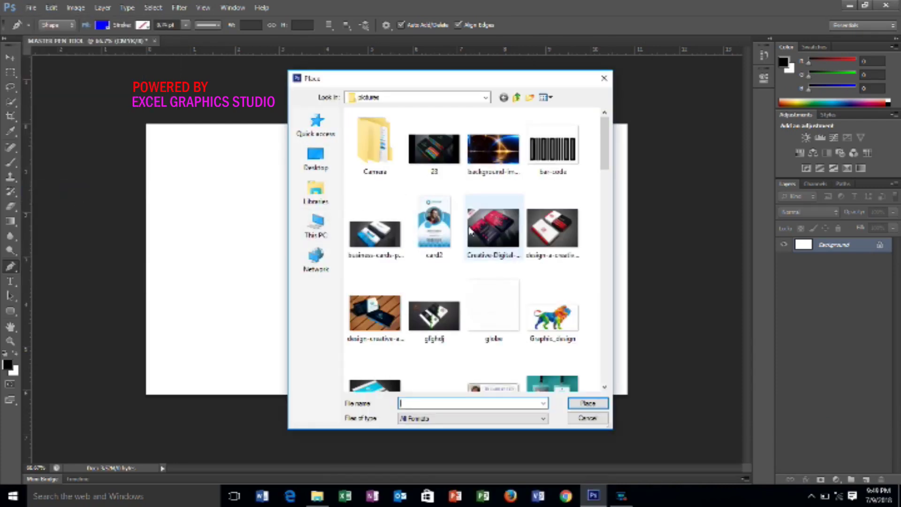
{"action": "left_click", "coordinate": [322, 171]}
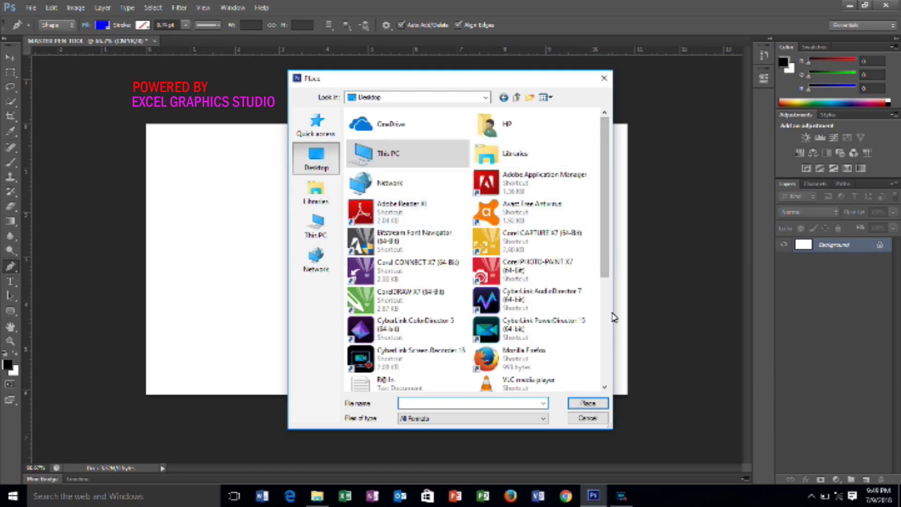
{"action": "scroll", "coordinate": [607, 324], "scroll_direction": "down", "scroll_amount": 3}
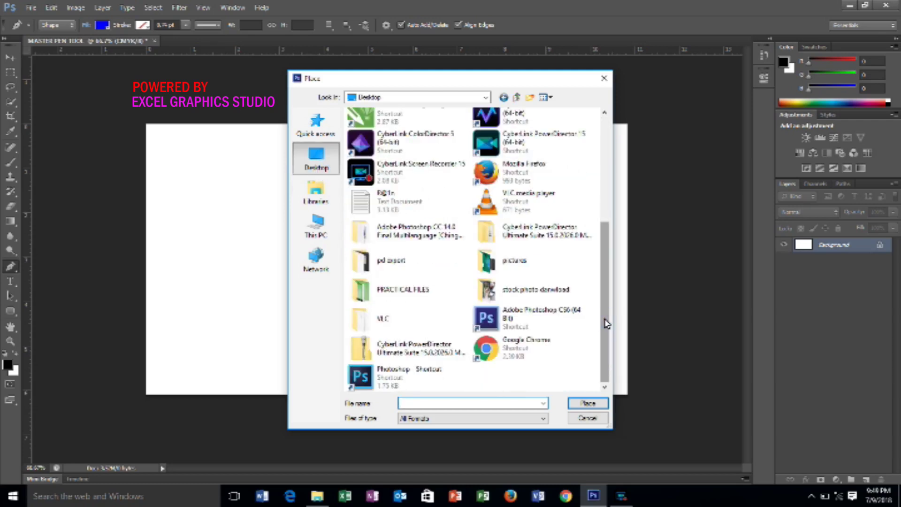
{"action": "double_click", "coordinate": [508, 265]}
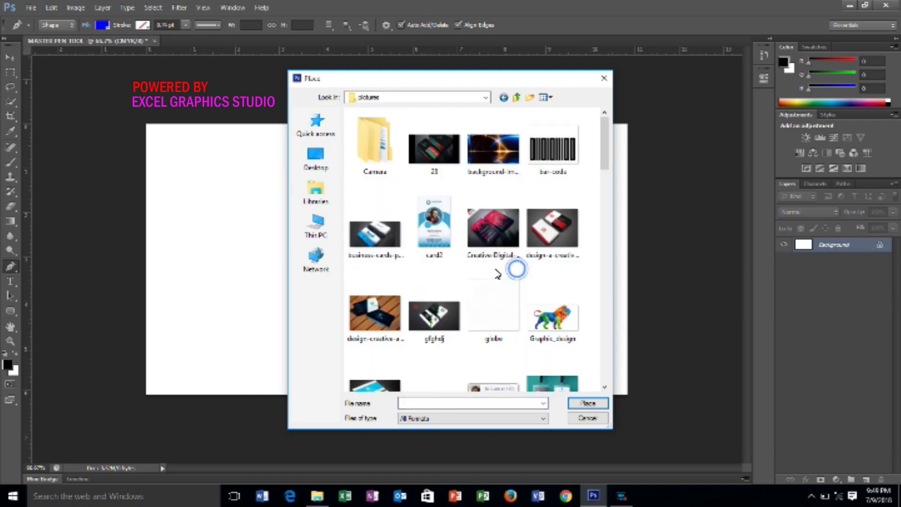
{"action": "left_click", "coordinate": [601, 336]}
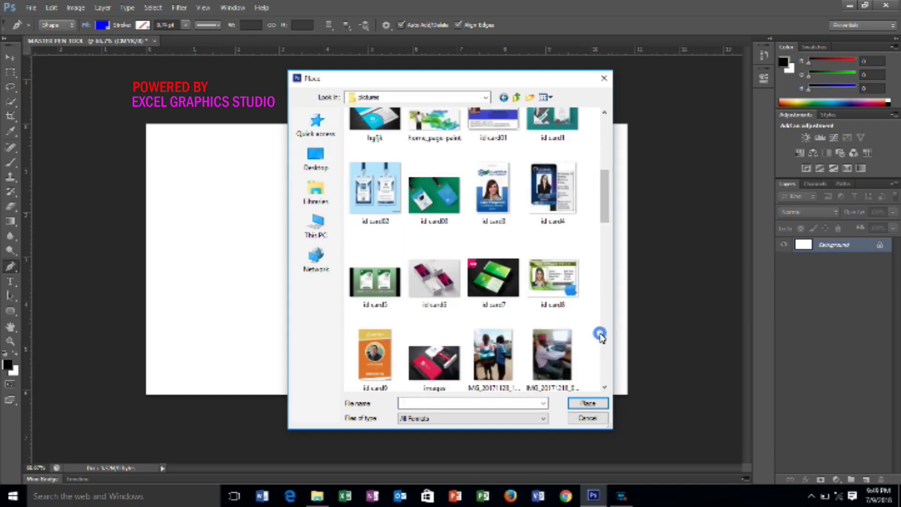
{"action": "left_click", "coordinate": [600, 335]}
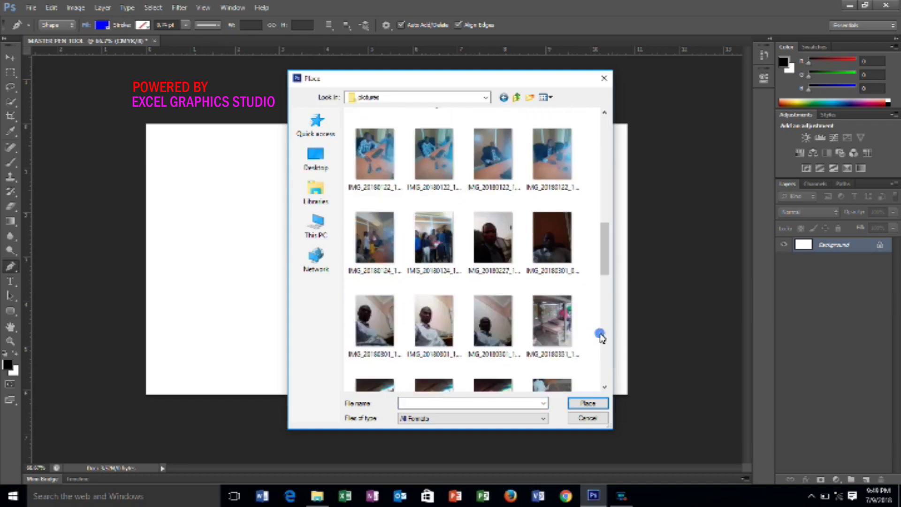
{"action": "left_click", "coordinate": [448, 331]}
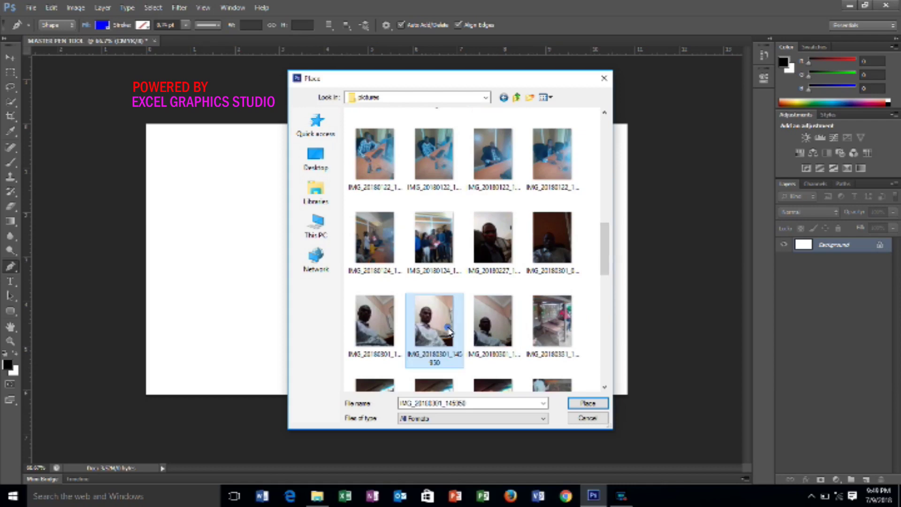
{"action": "left_click", "coordinate": [581, 403]}
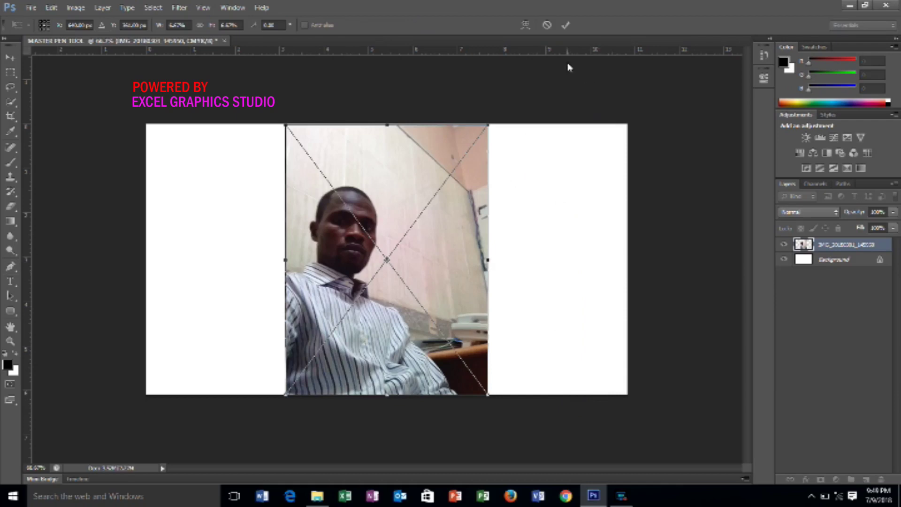
Commit the placed photo and switch back to the Pen Tool.
{"action": "left_click", "coordinate": [564, 29]}
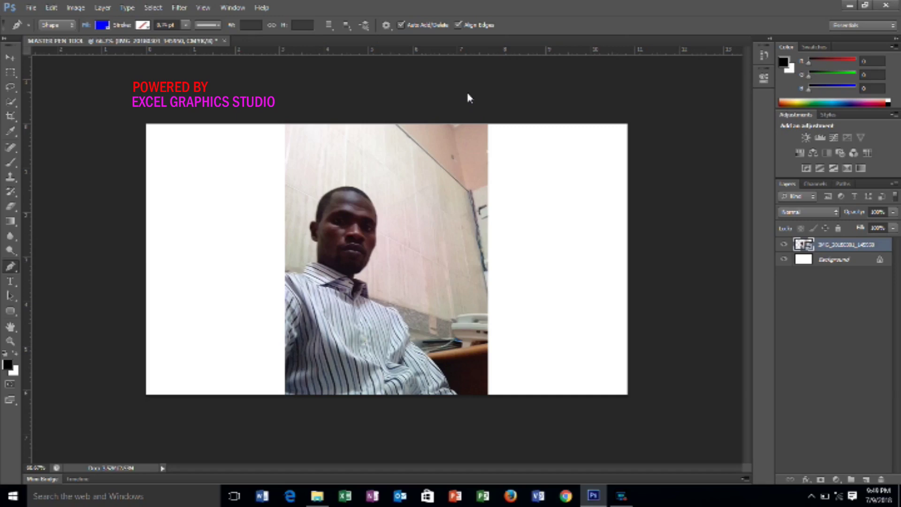
{"action": "left_click", "coordinate": [11, 269]}
Switch the Pen to Path mode and draw a closed path around the photo's upper-right area.
{"action": "left_click", "coordinate": [73, 28]}
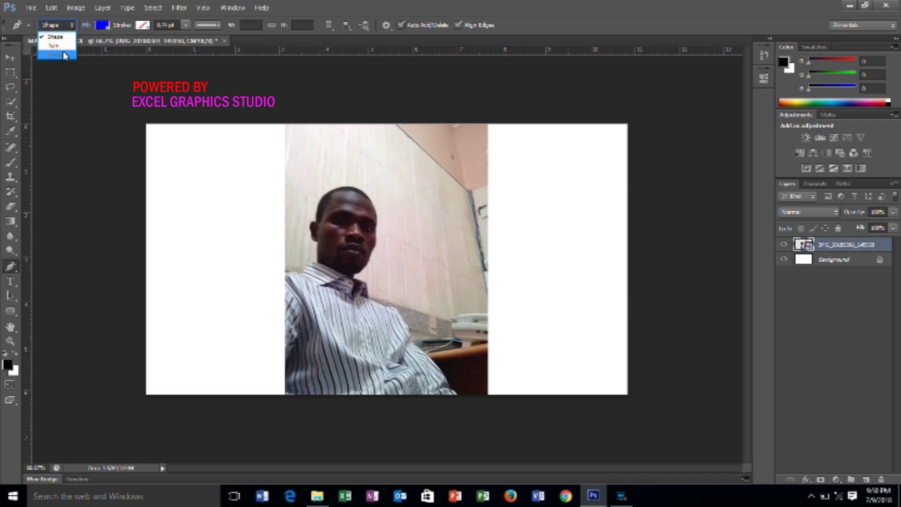
{"action": "left_click", "coordinate": [64, 51]}
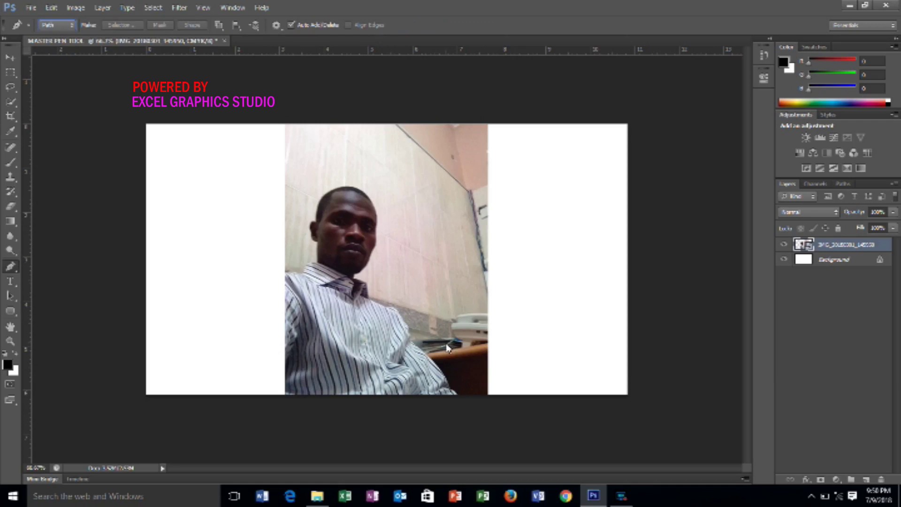
{"action": "left_click", "coordinate": [457, 394]}
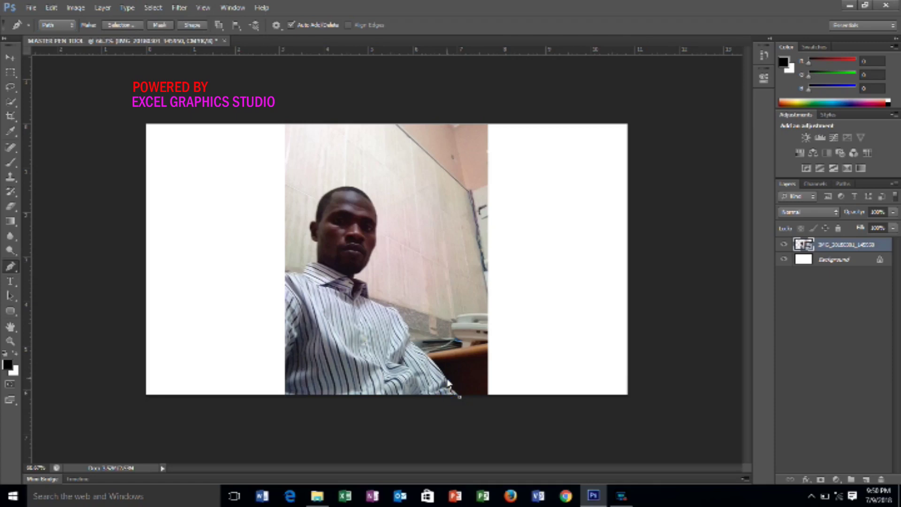
{"action": "left_click", "coordinate": [447, 380]}
{"action": "left_click", "coordinate": [560, 104]}
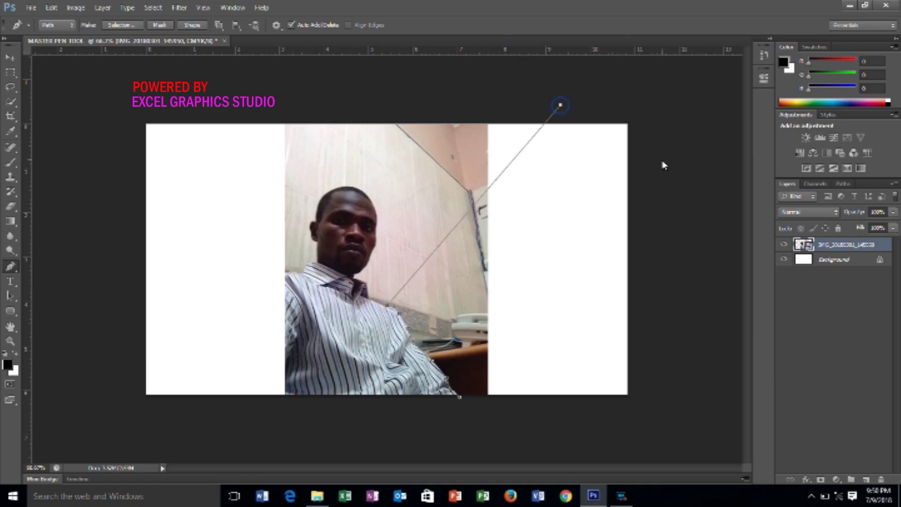
{"action": "left_click", "coordinate": [699, 232]}
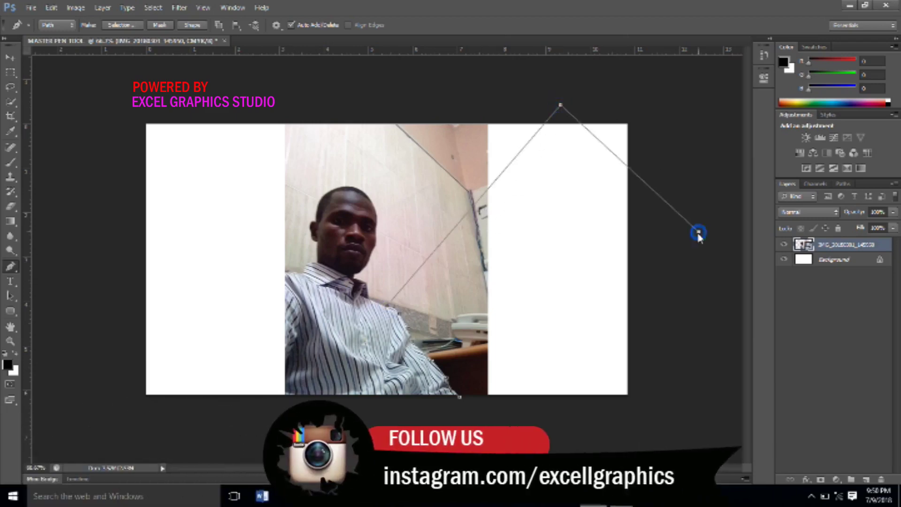
{"action": "left_click", "coordinate": [689, 401]}
{"action": "left_click", "coordinate": [469, 443]}
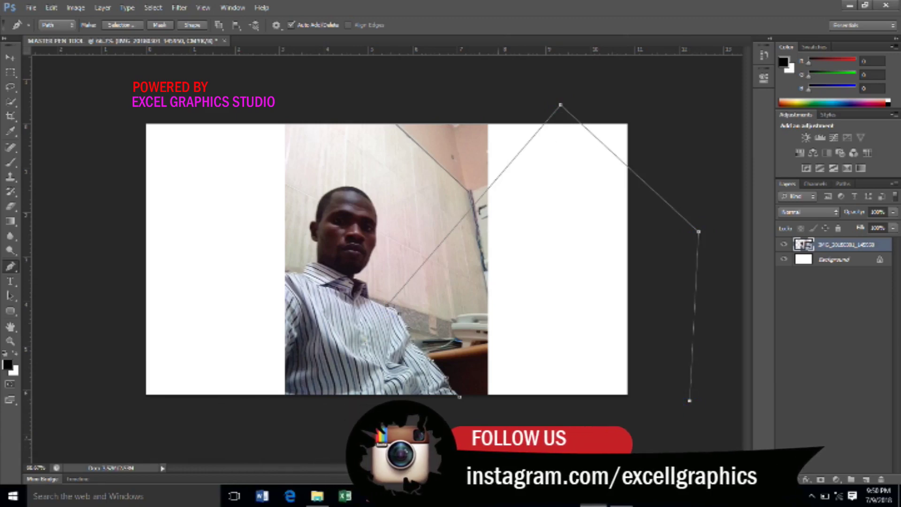
{"action": "left_click", "coordinate": [460, 398]}
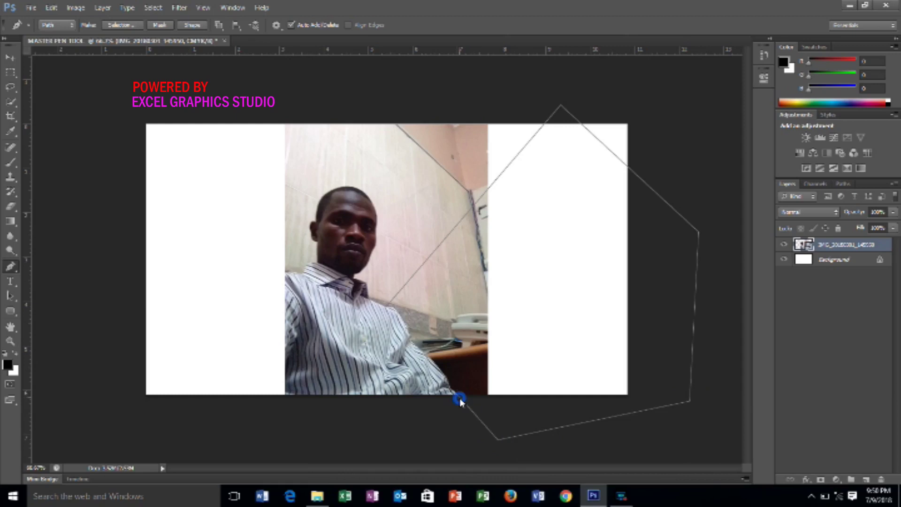
Convert the path into a selection using Make Selection with Feather Radius 0.
{"action": "right_click", "coordinate": [465, 363]}
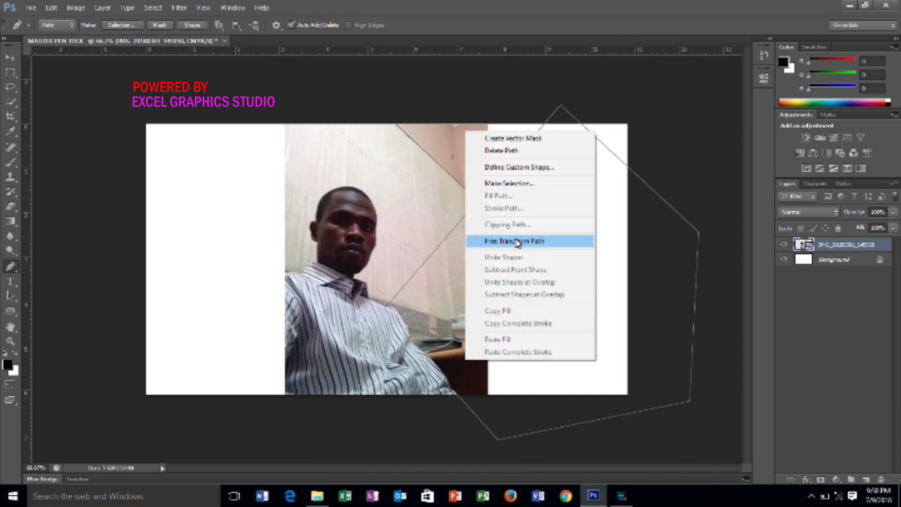
{"action": "left_click", "coordinate": [527, 185]}
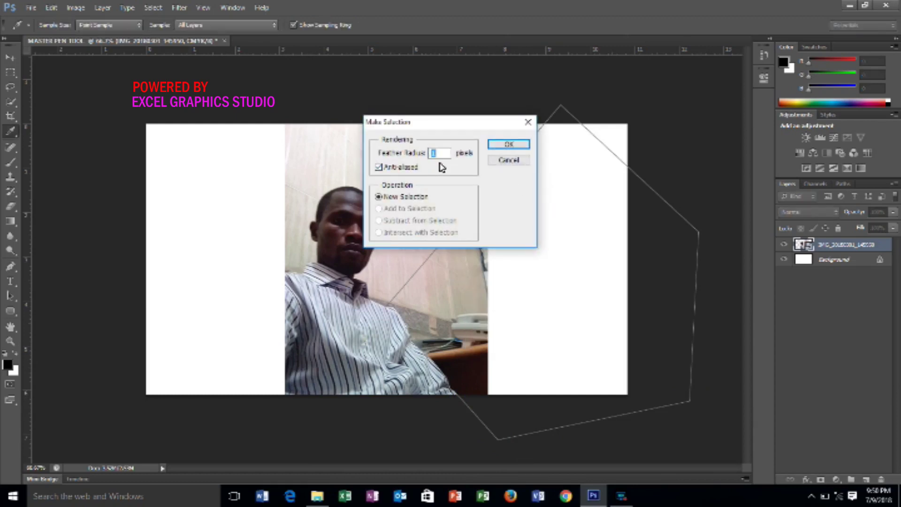
{"action": "left_click", "coordinate": [493, 150]}
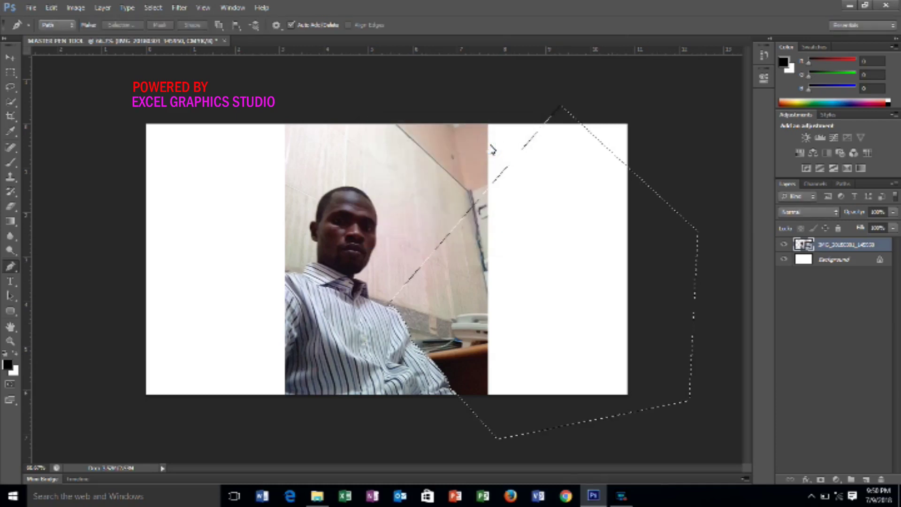
Rasterize the placed photo layer and cut the selected diagonal wedge from its right side.
{"action": "left_click", "coordinate": [47, 8]}
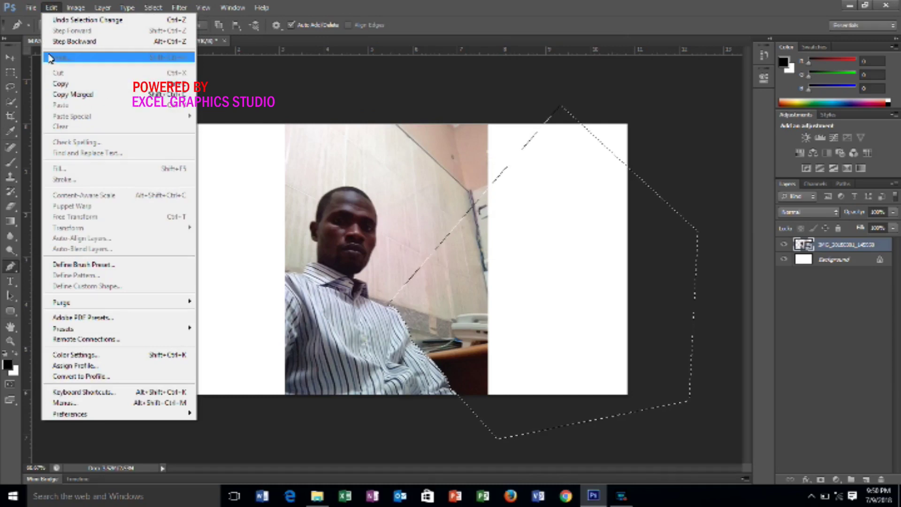
{"action": "left_click", "coordinate": [10, 57]}
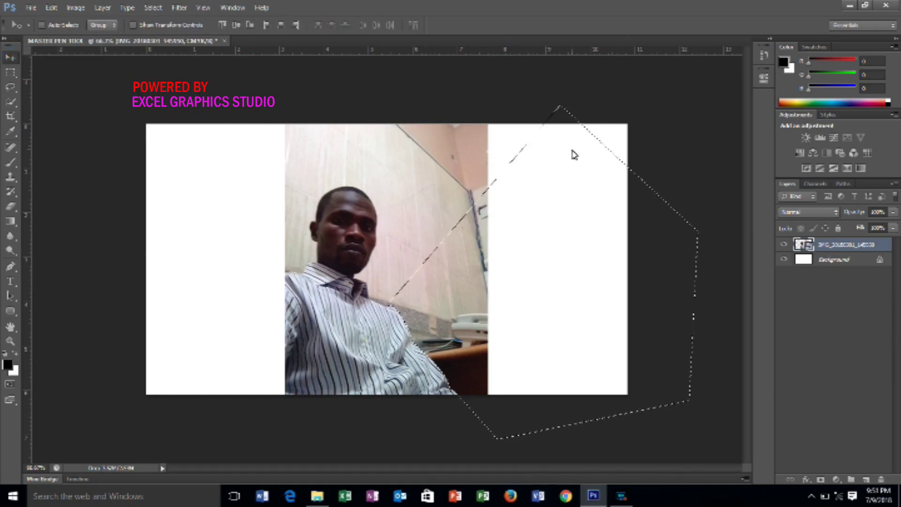
{"action": "right_click", "coordinate": [835, 245]}
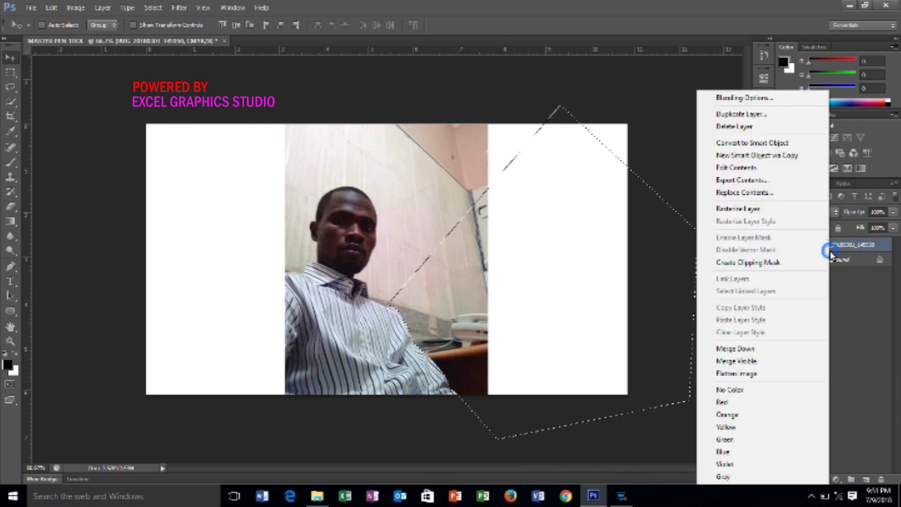
{"action": "left_click", "coordinate": [754, 209]}
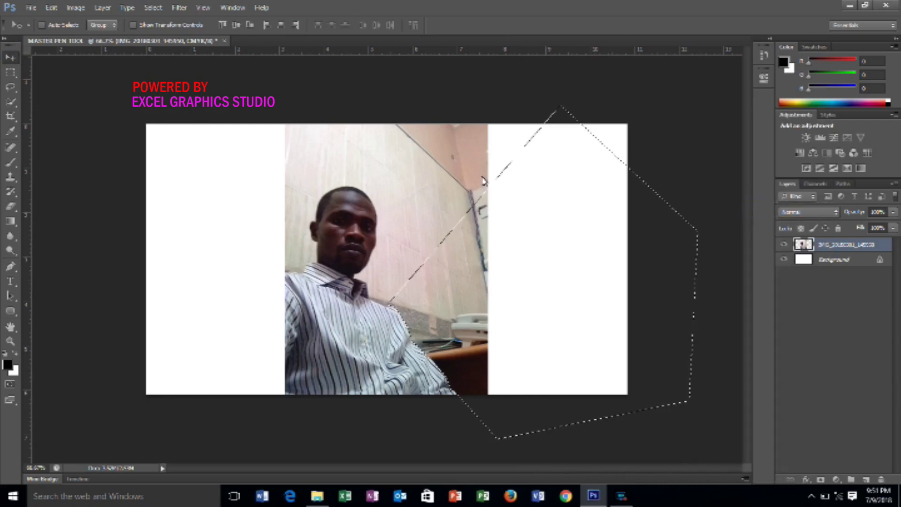
{"action": "left_click", "coordinate": [52, 8]}
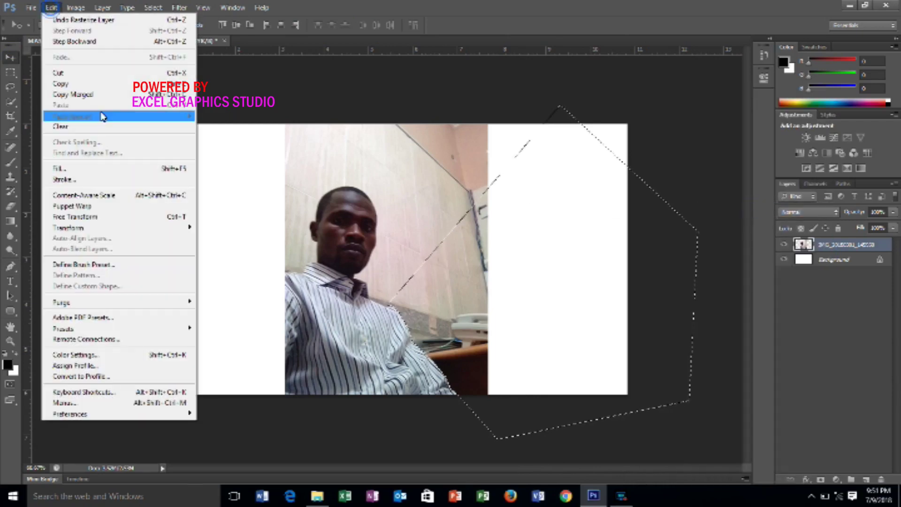
{"action": "left_click", "coordinate": [109, 74]}
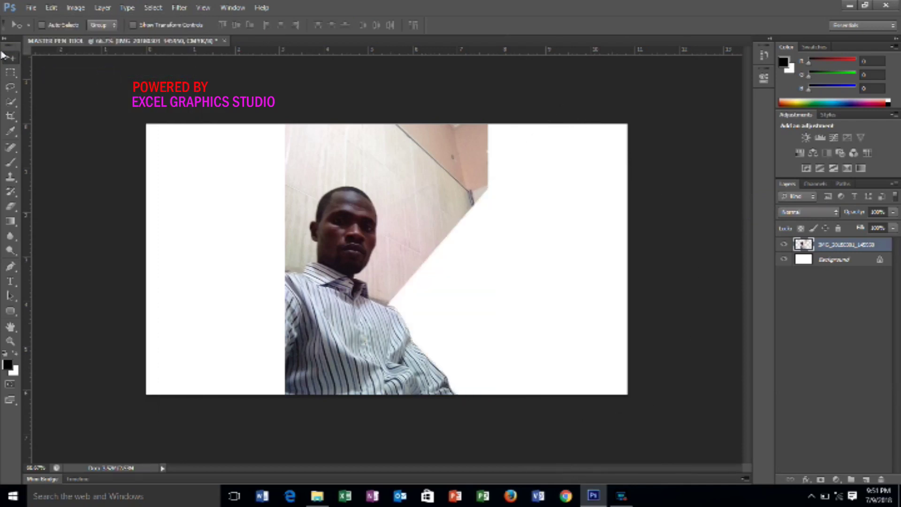